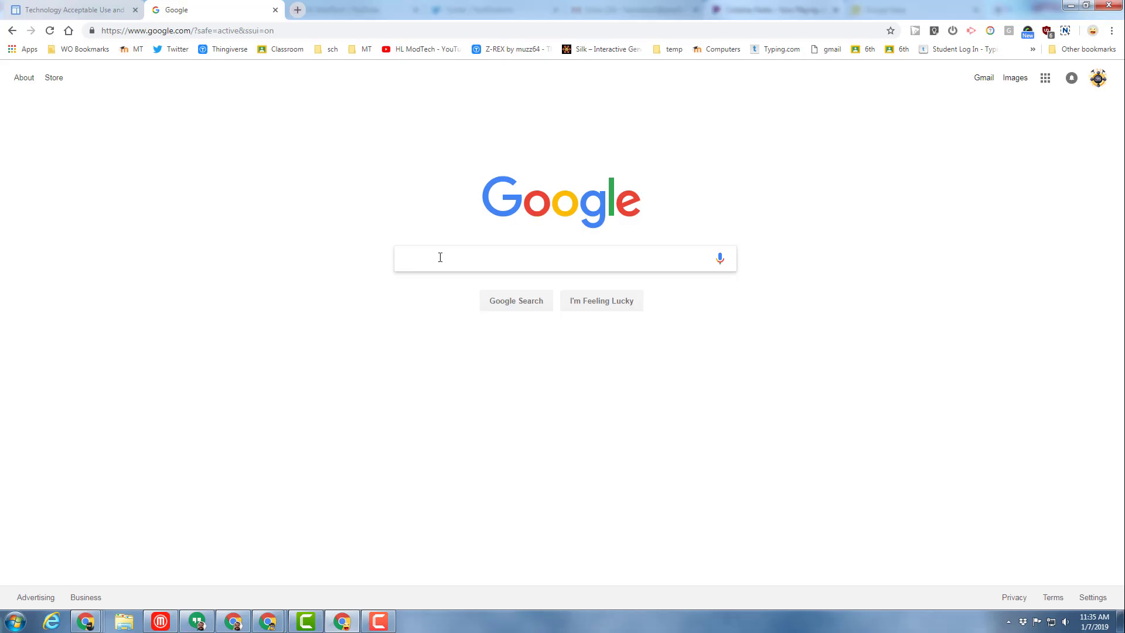
pyautogui.write('sc')
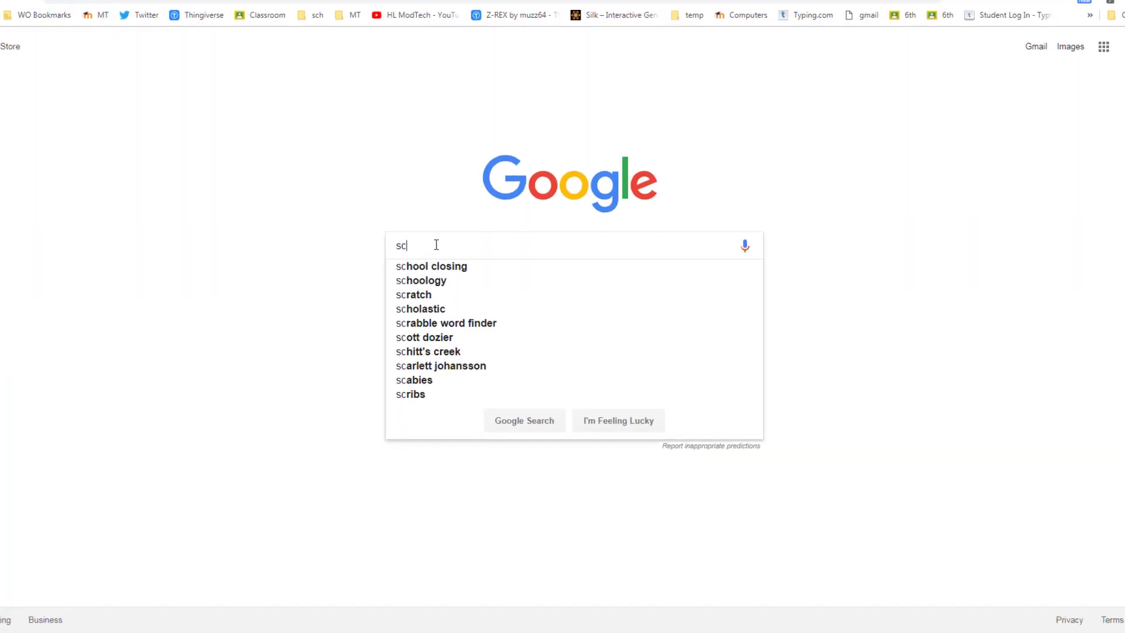
pyautogui.write('ratch')
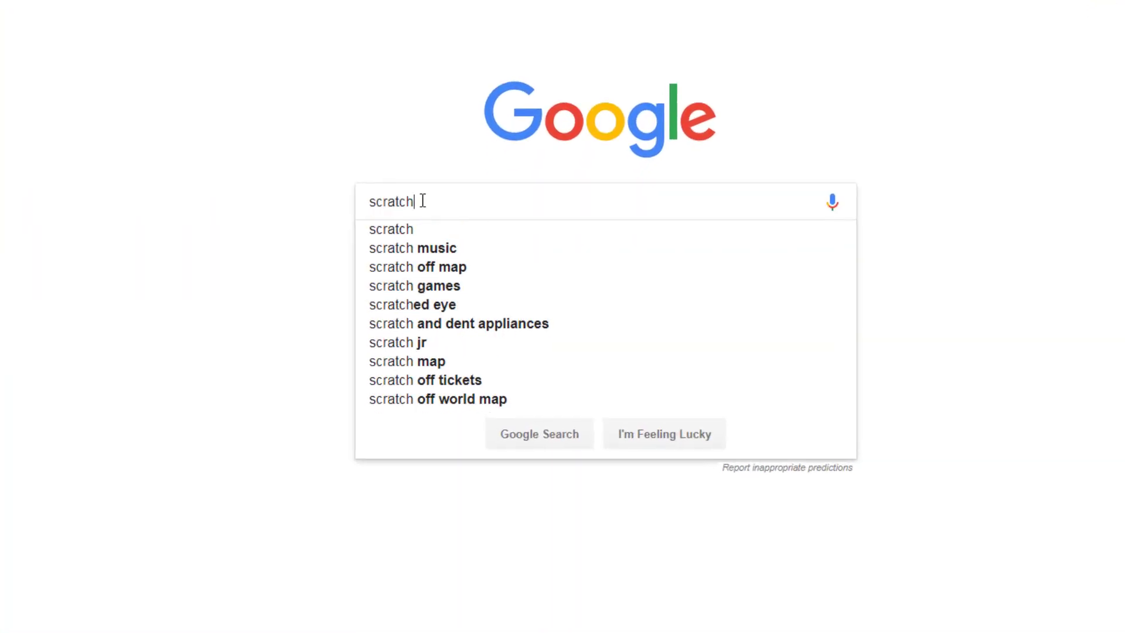
# - Search Google for 'scratch' to reach the Scratch website
pyautogui.press('Return')
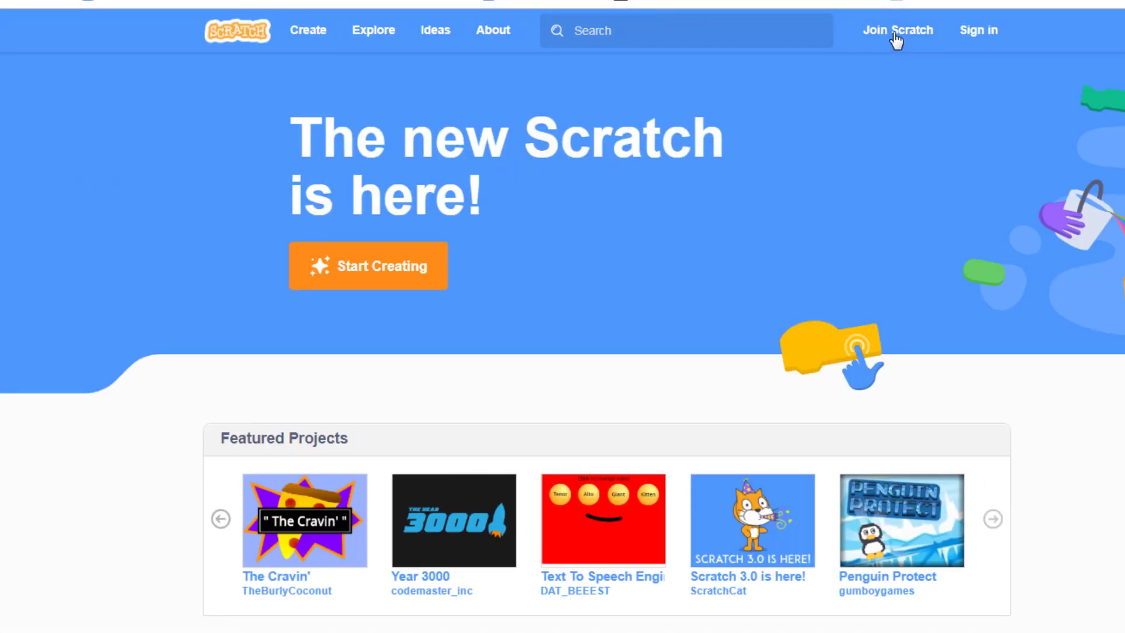
# - Start Scratch sign-up and enter a username and matching eight-character password
pyautogui.click(892, 30)
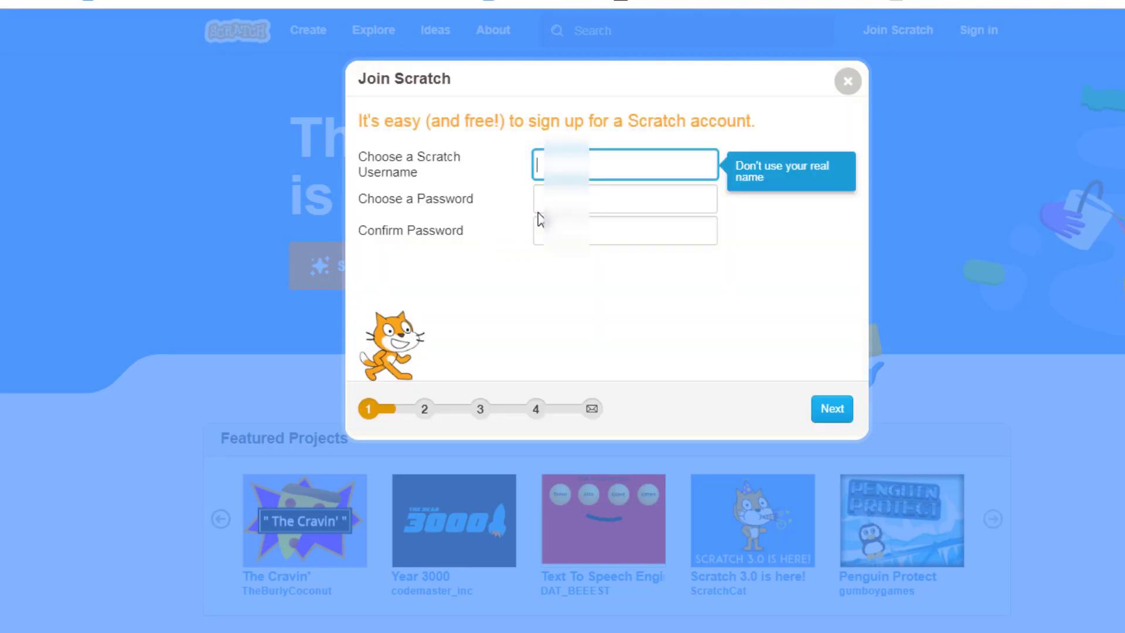
pyautogui.click(563, 163)
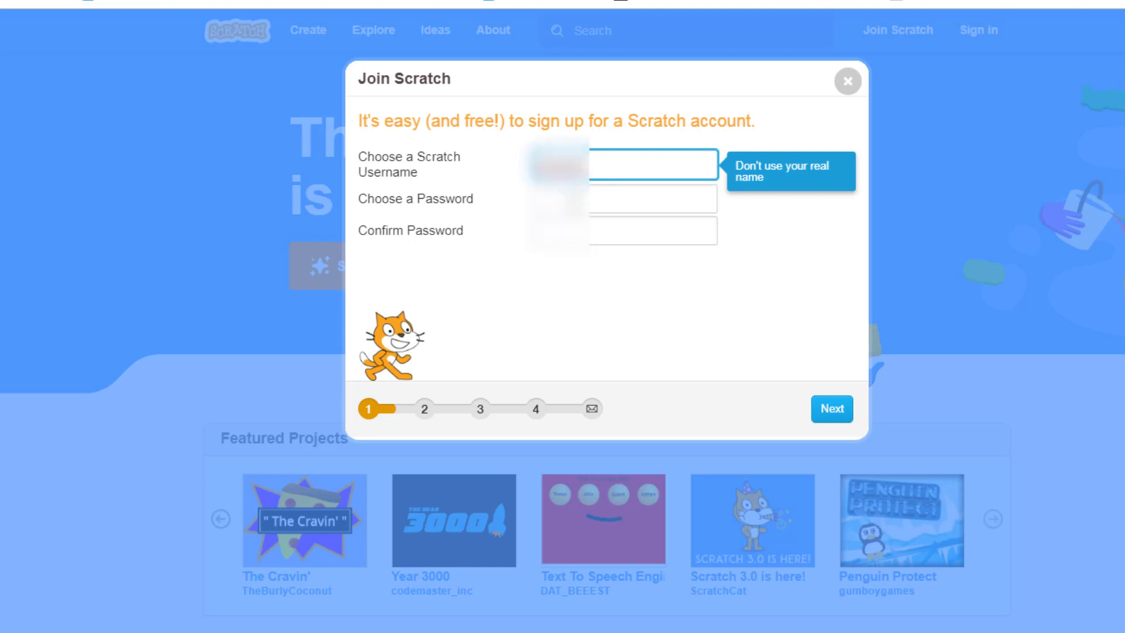
pyautogui.click(616, 199)
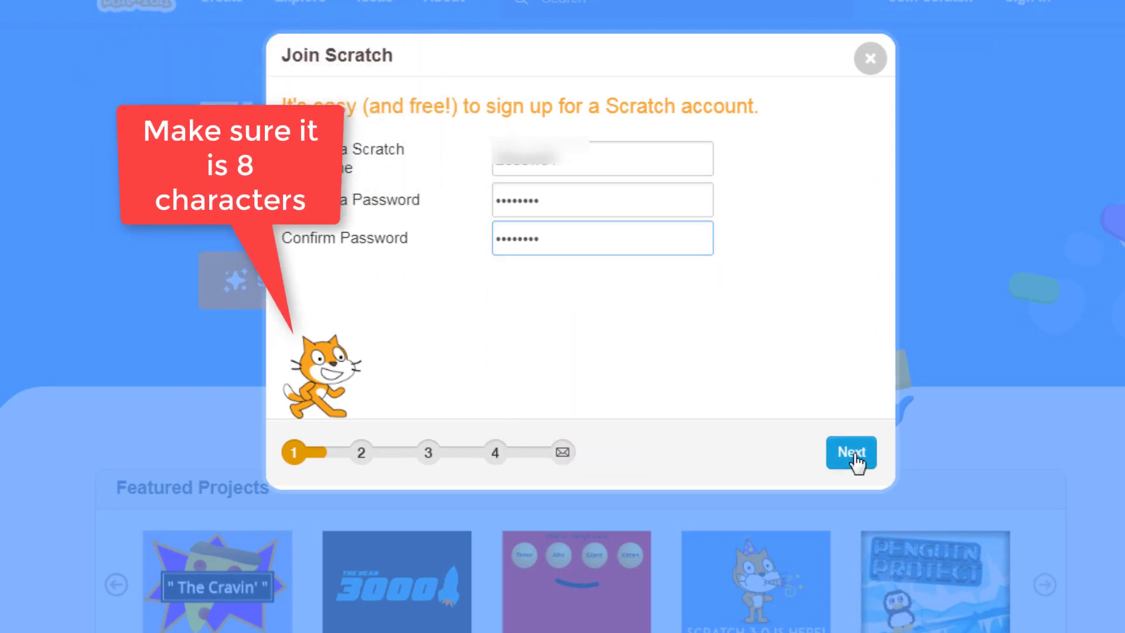
# - Give birth date August 2001, gender Female and country United States, then continue
pyautogui.click(850, 452)
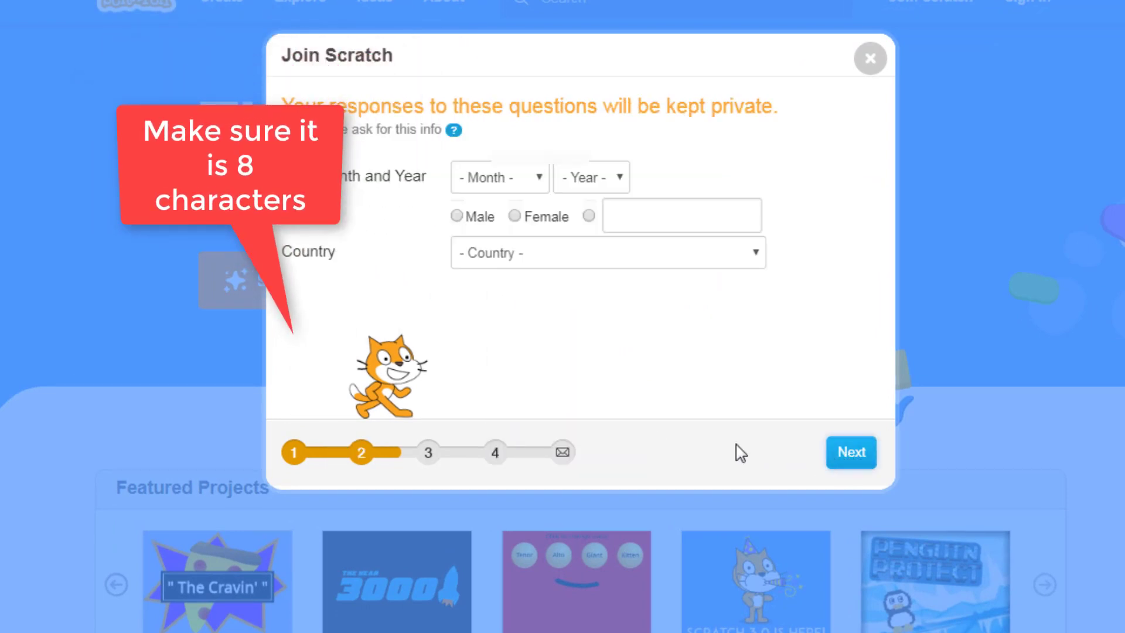
pyautogui.click(498, 179)
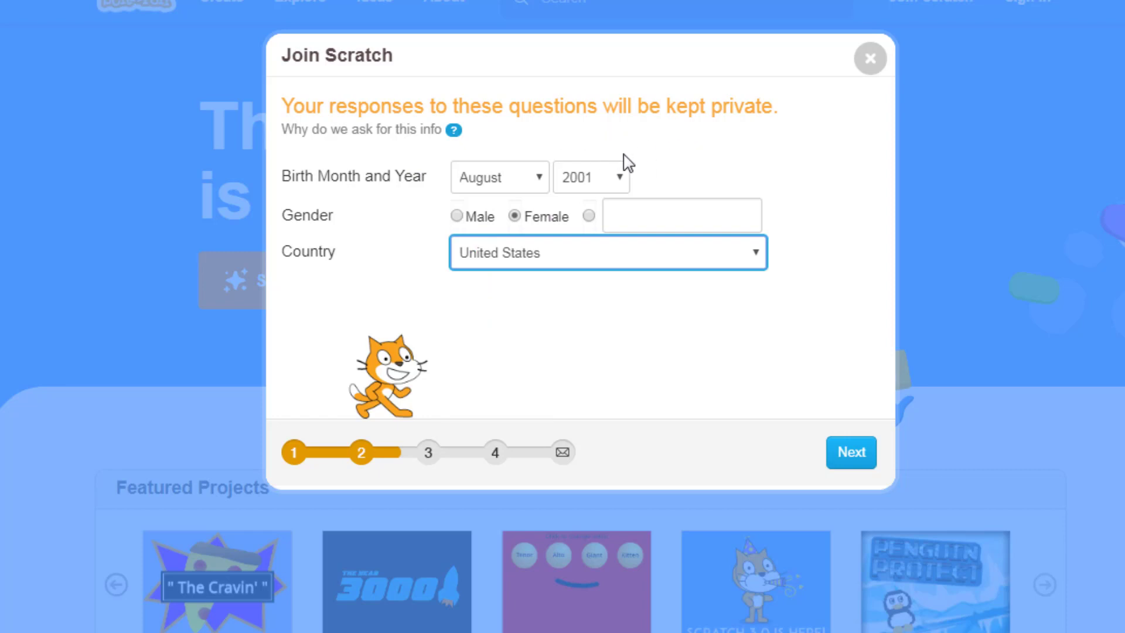
pyautogui.click(850, 451)
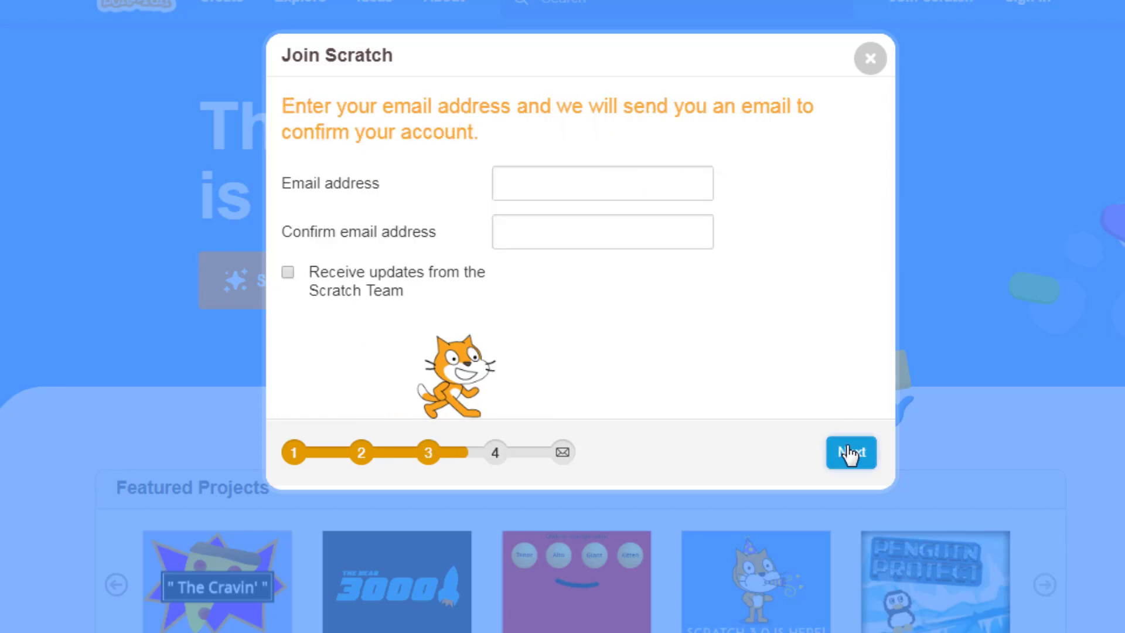
# - Enter and confirm the email address to finish creating the account
pyautogui.click(542, 176)
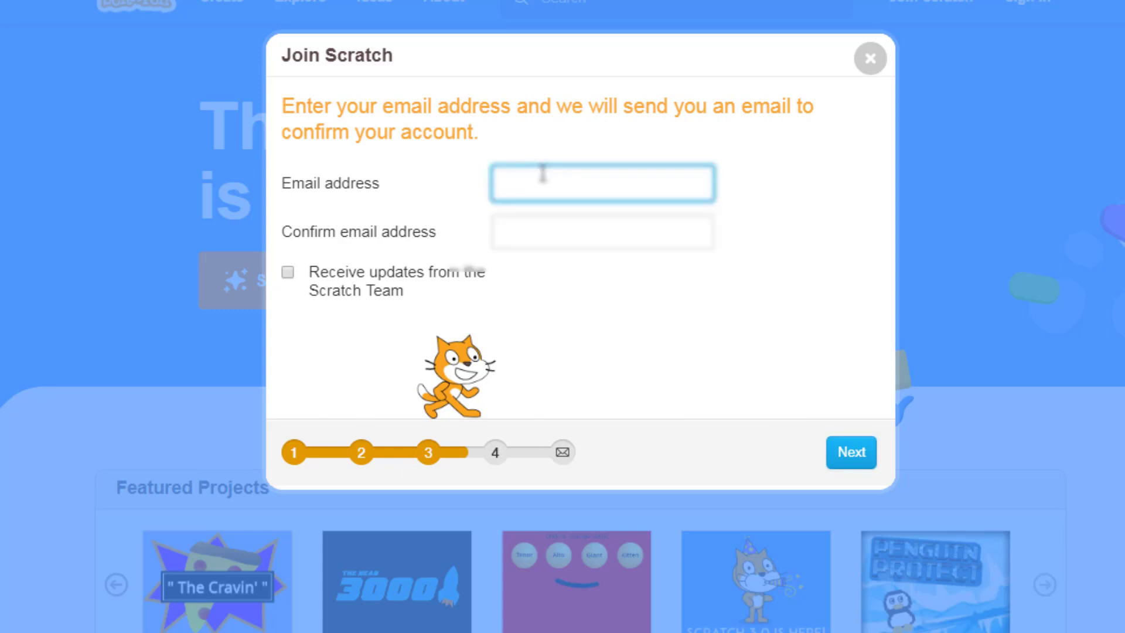
pyautogui.click(850, 451)
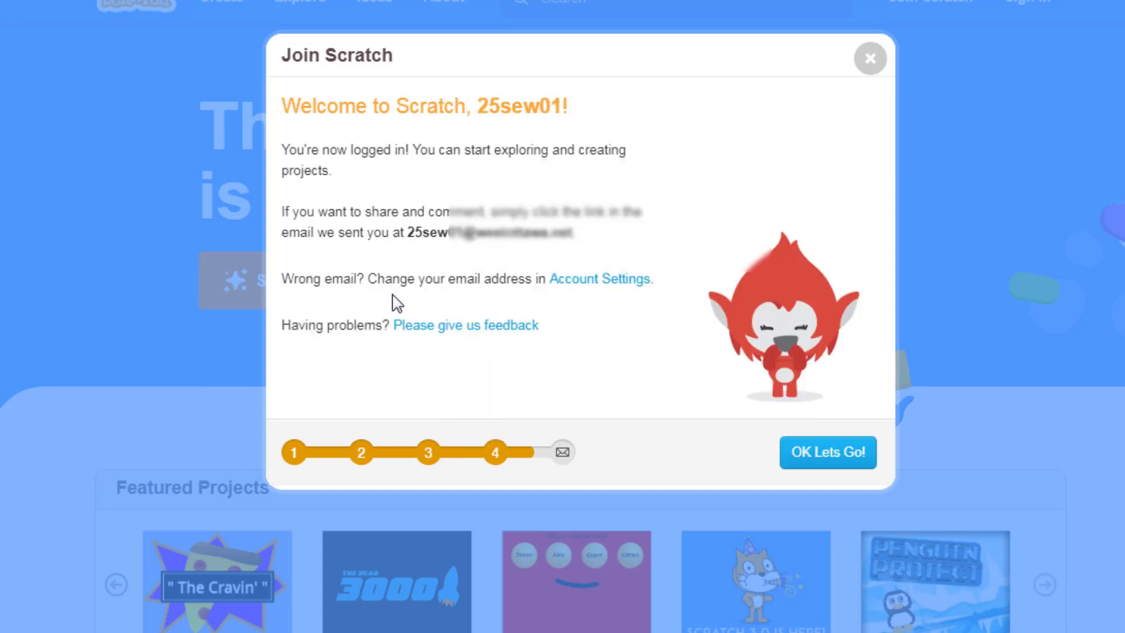
# - Dismiss the welcome message and Chrome's password prompt, then view the account's Messages
pyautogui.click(820, 452)
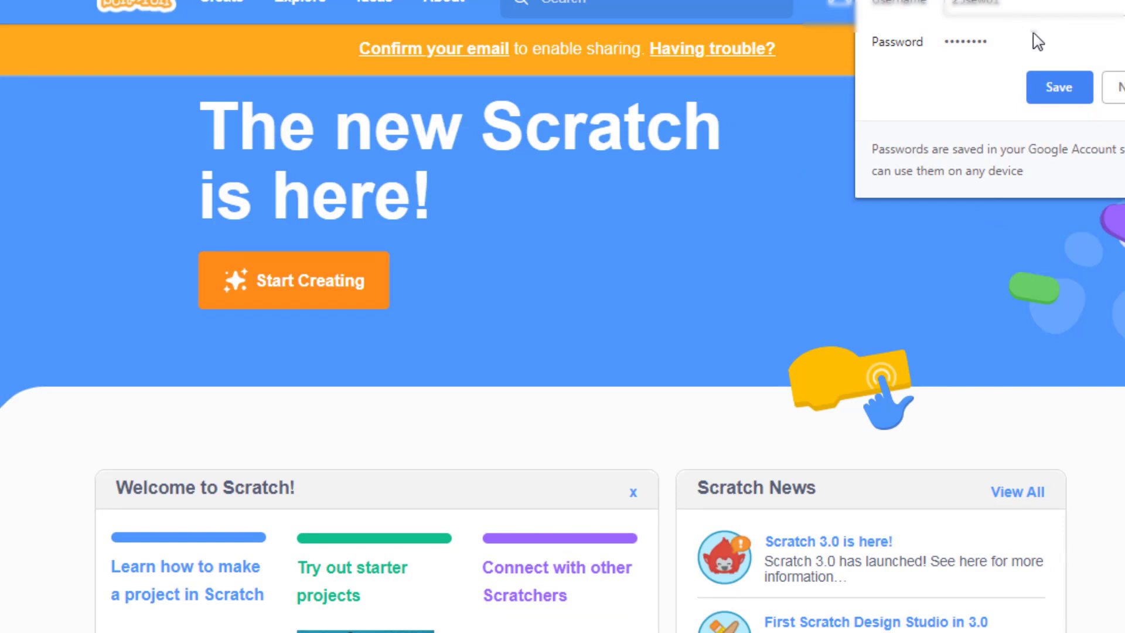
pyautogui.click(1059, 87)
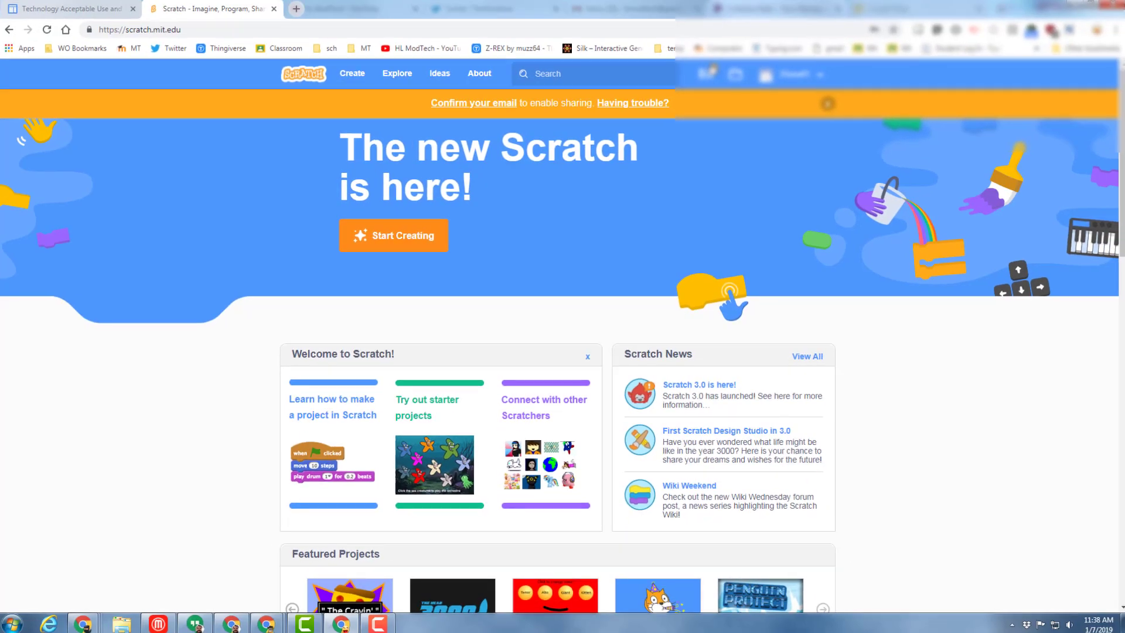
pyautogui.click(705, 73)
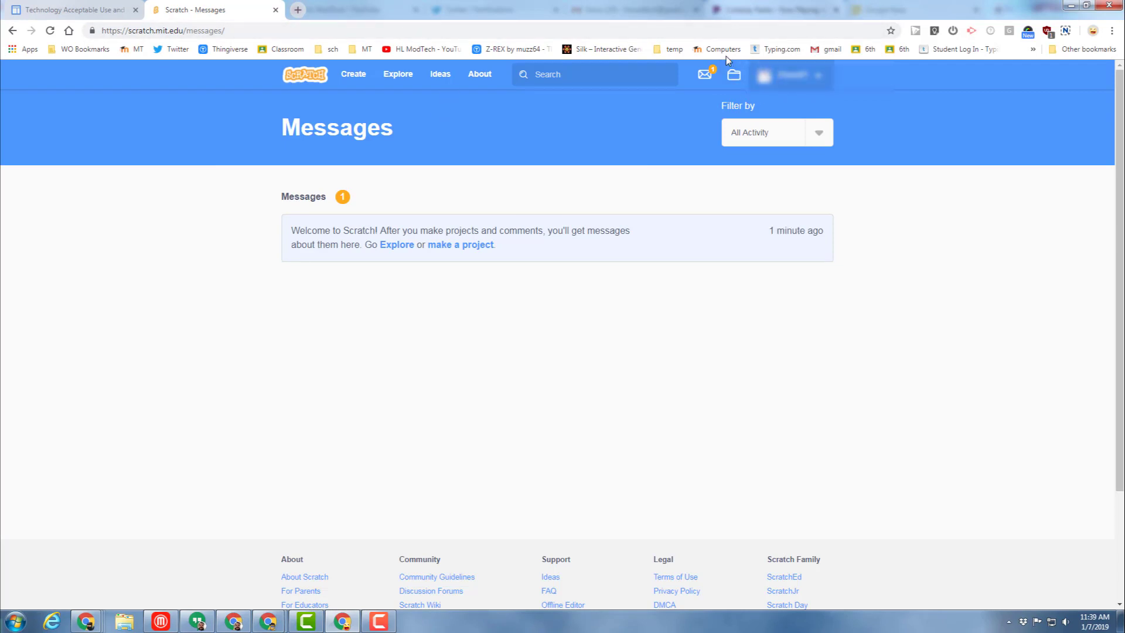
# - Return to the Scratch home page using the header logo
pyautogui.click(305, 74)
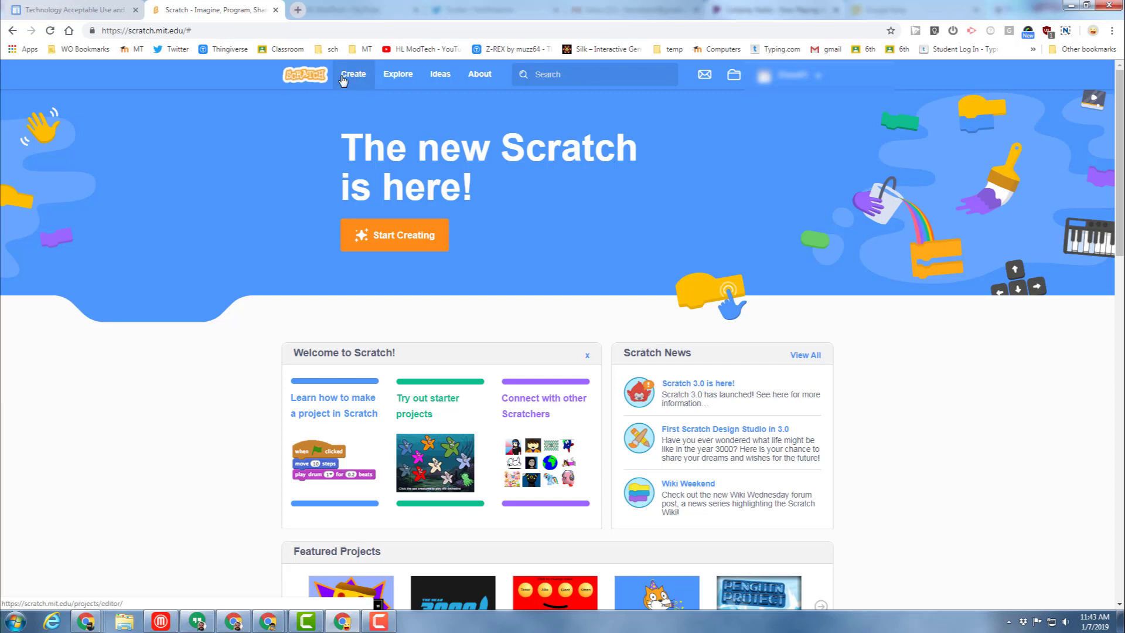
# - Create a new project and show the list of tutorials in the editor
pyautogui.click(319, 78)
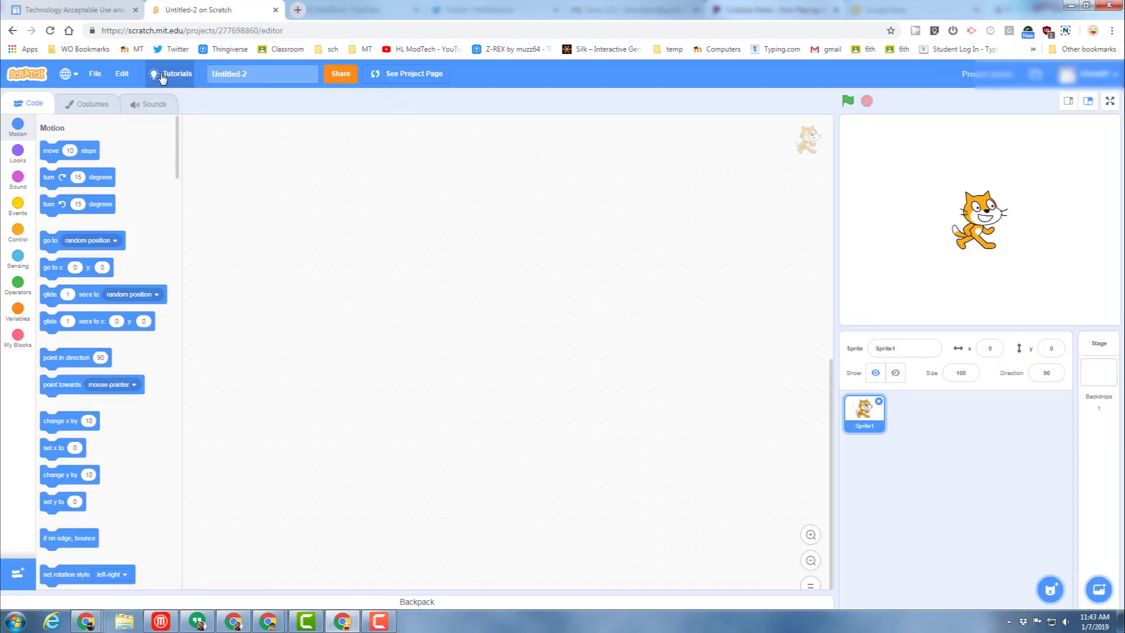
pyautogui.click(168, 76)
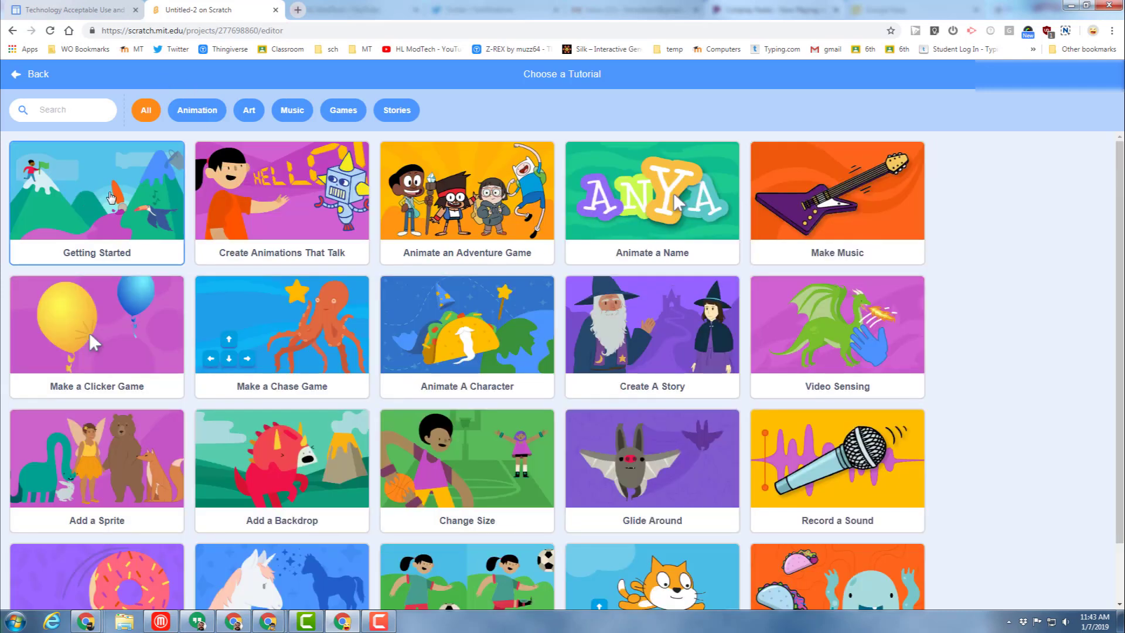
# - Open the Getting Started tutorial and play its introductory video
pyautogui.click(112, 197)
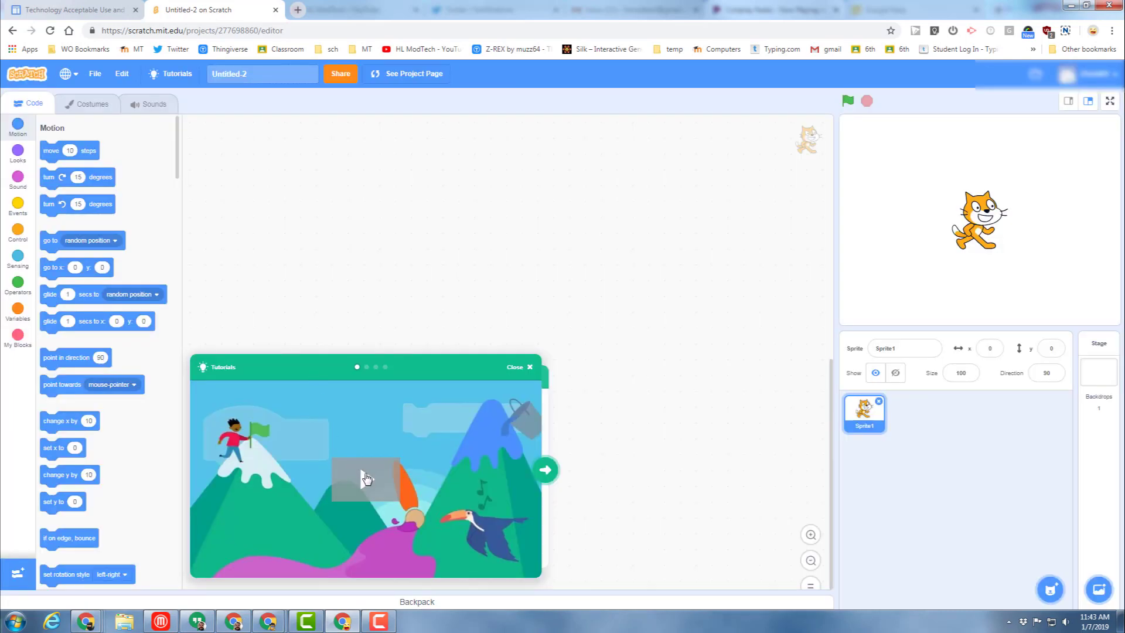
pyautogui.click(334, 404)
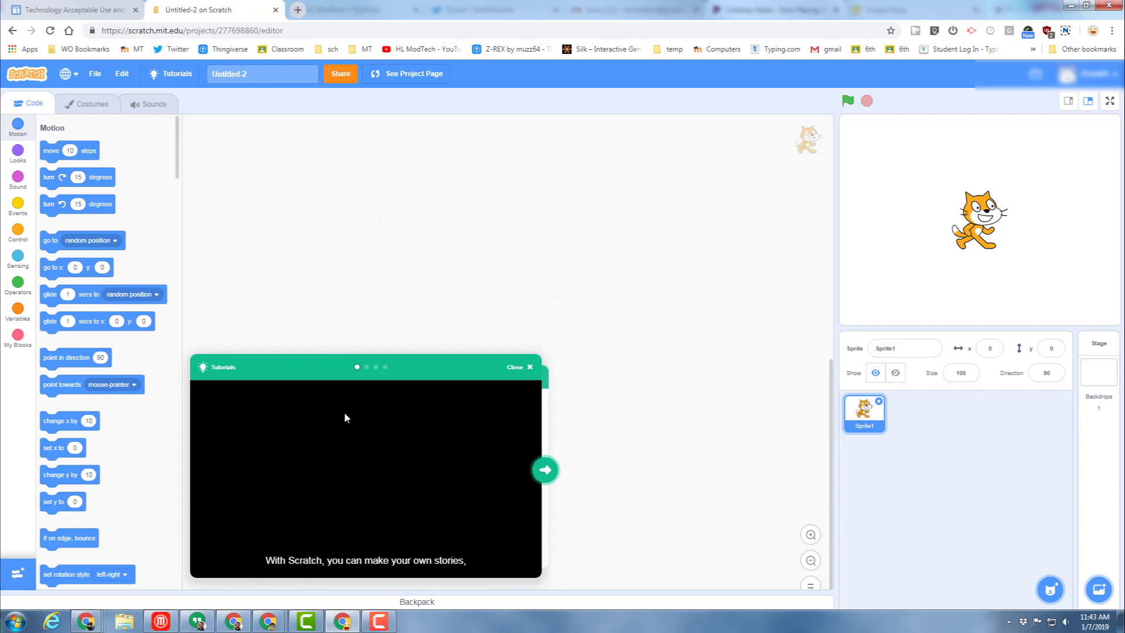
pyautogui.click(378, 465)
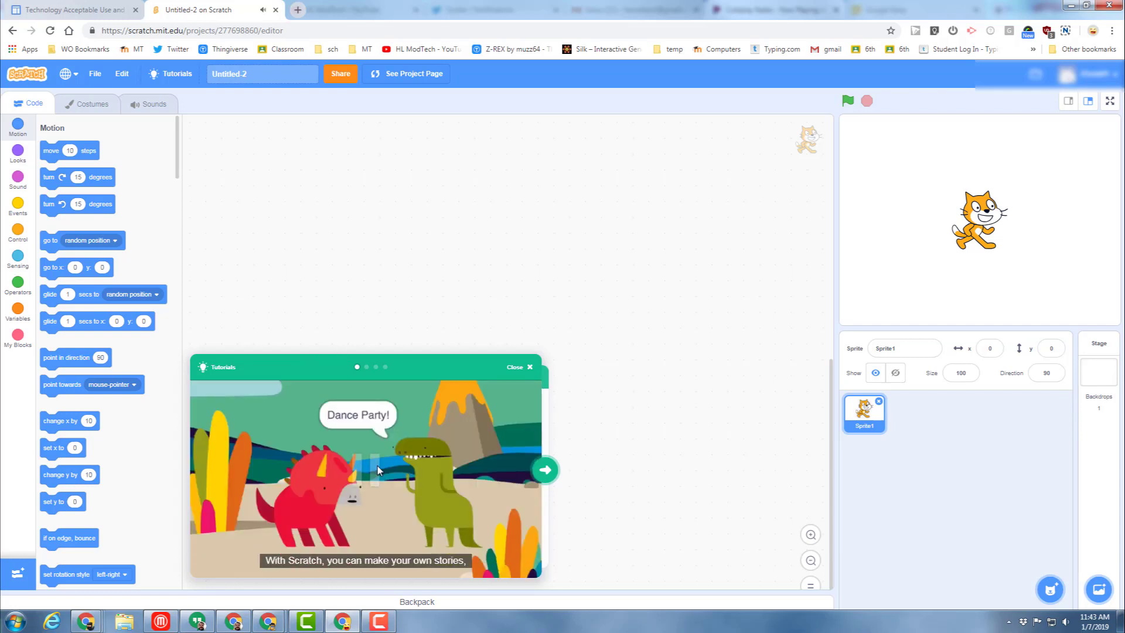